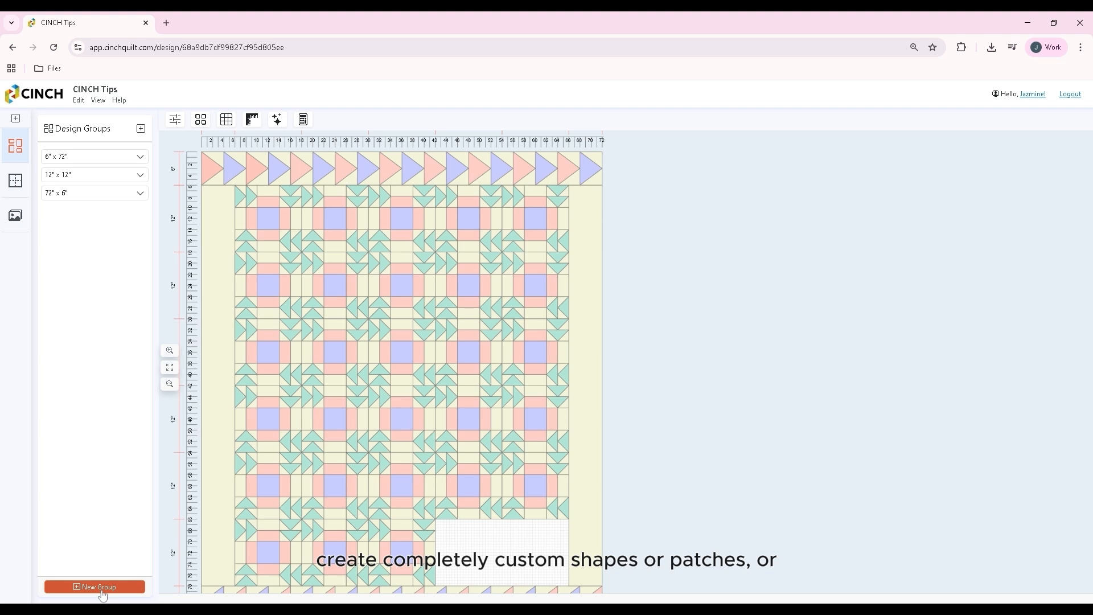
Create a new 12" x 12" design group and draw a 3" diamond near its upper-left corner with the line tool.
{"action": "left_click", "coordinate": [103, 594]}
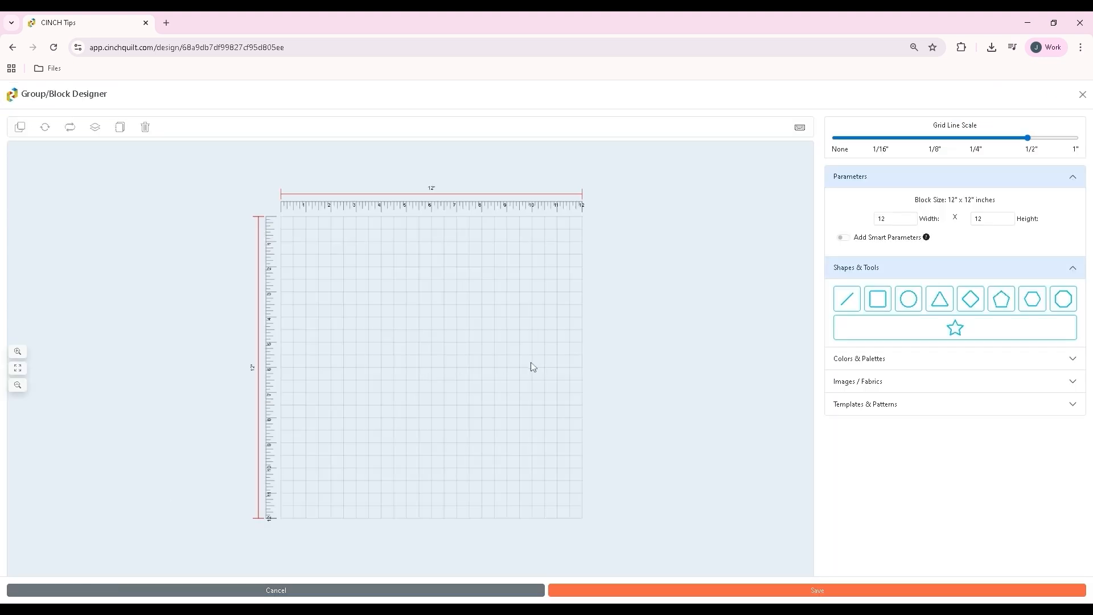
{"action": "left_click", "coordinate": [845, 303]}
{"action": "mouse_move", "coordinate": [330, 217]}
{"action": "left_mouse_down"}
{"action": "mouse_move", "coordinate": [296, 257]}
{"action": "mouse_move", "coordinate": [333, 295]}
{"action": "mouse_move", "coordinate": [368, 256]}
{"action": "mouse_move", "coordinate": [335, 224]}
{"action": "left_mouse_up"}
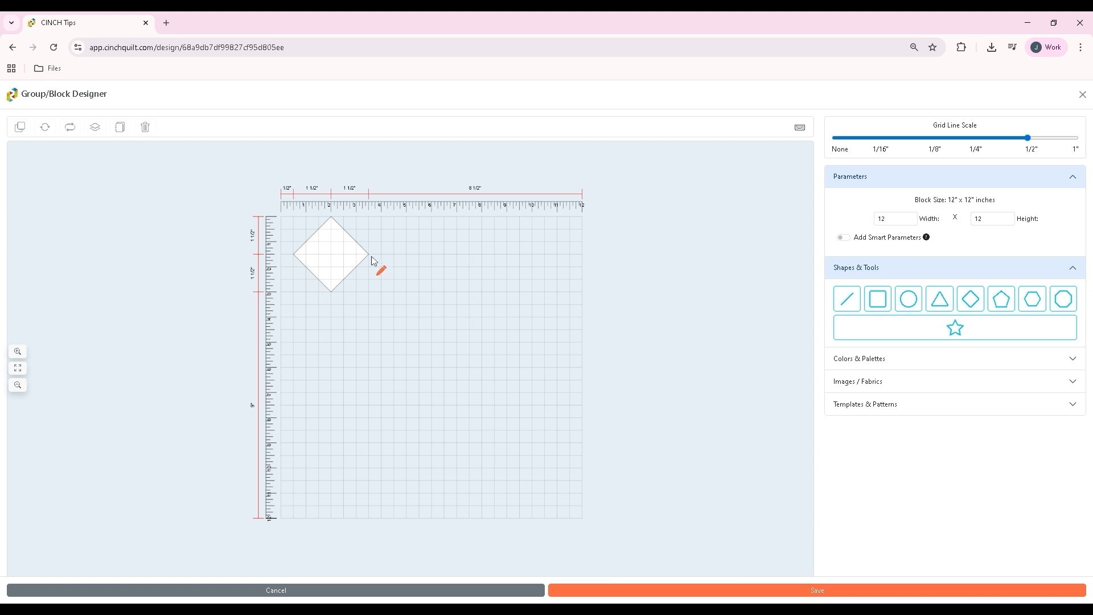
Draw two more 3" diamonds with the line tool, one touching the first diamond's right point and one touching its lower point.
{"action": "mouse_move", "coordinate": [404, 228]}
{"action": "left_mouse_down"}
{"action": "mouse_move", "coordinate": [370, 256]}
{"action": "mouse_move", "coordinate": [410, 295]}
{"action": "left_mouse_up"}
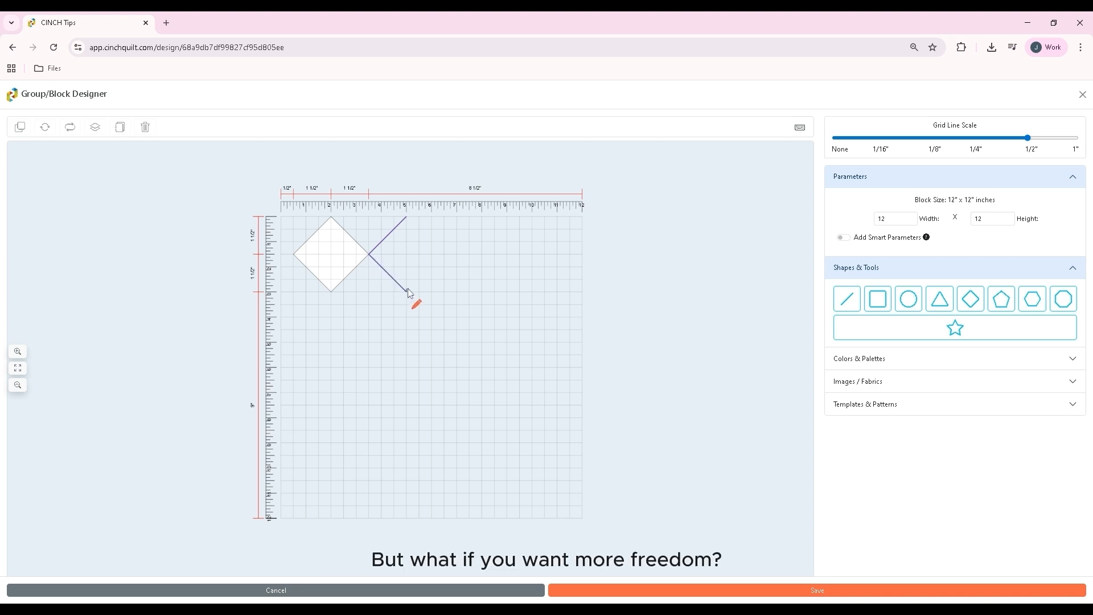
{"action": "mouse_move", "coordinate": [408, 292]}
{"action": "left_mouse_down"}
{"action": "mouse_move", "coordinate": [446, 254]}
{"action": "mouse_move", "coordinate": [406, 219]}
{"action": "left_mouse_up"}
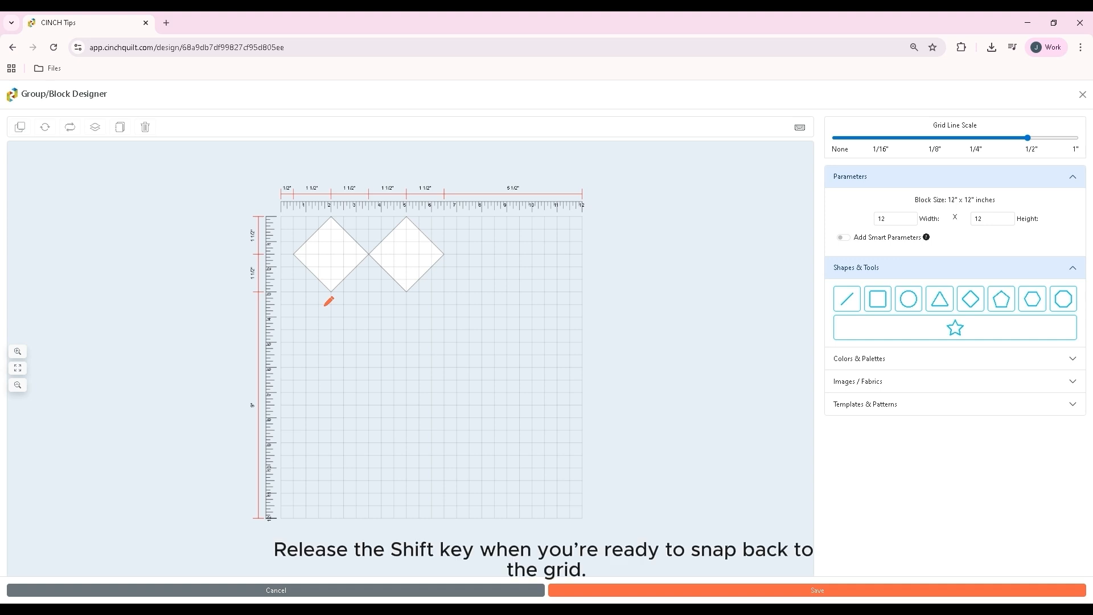
{"action": "left_click_drag", "start_coordinate": [330, 292], "coordinate": [294, 329]}
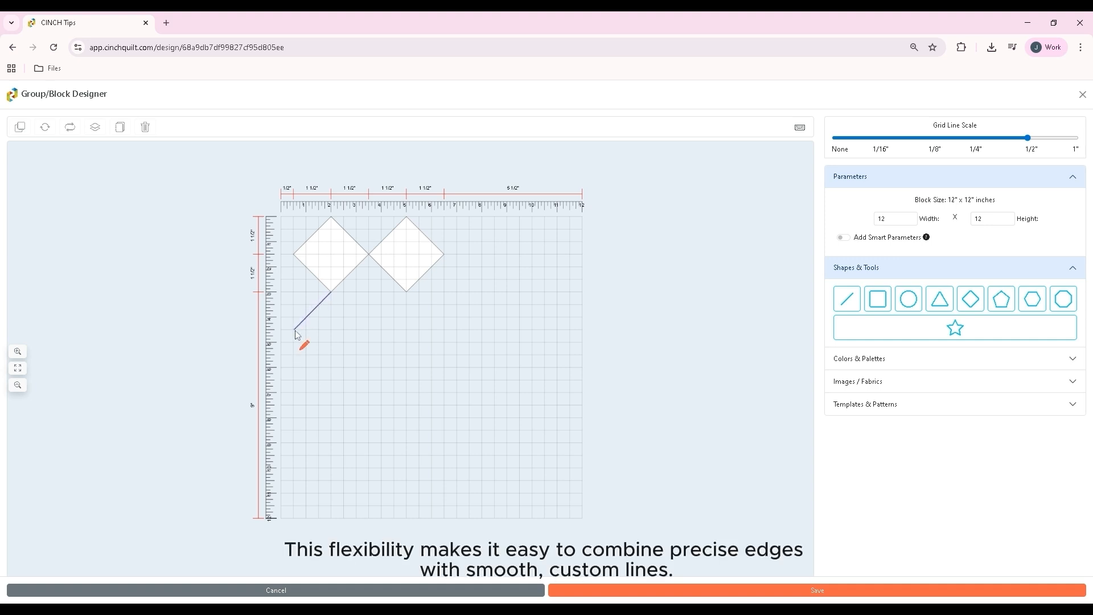
{"action": "mouse_move", "coordinate": [296, 334]}
{"action": "left_mouse_down"}
{"action": "mouse_move", "coordinate": [331, 369]}
{"action": "mouse_move", "coordinate": [365, 342]}
{"action": "mouse_move", "coordinate": [370, 331]}
{"action": "mouse_move", "coordinate": [333, 296]}
{"action": "left_mouse_up"}
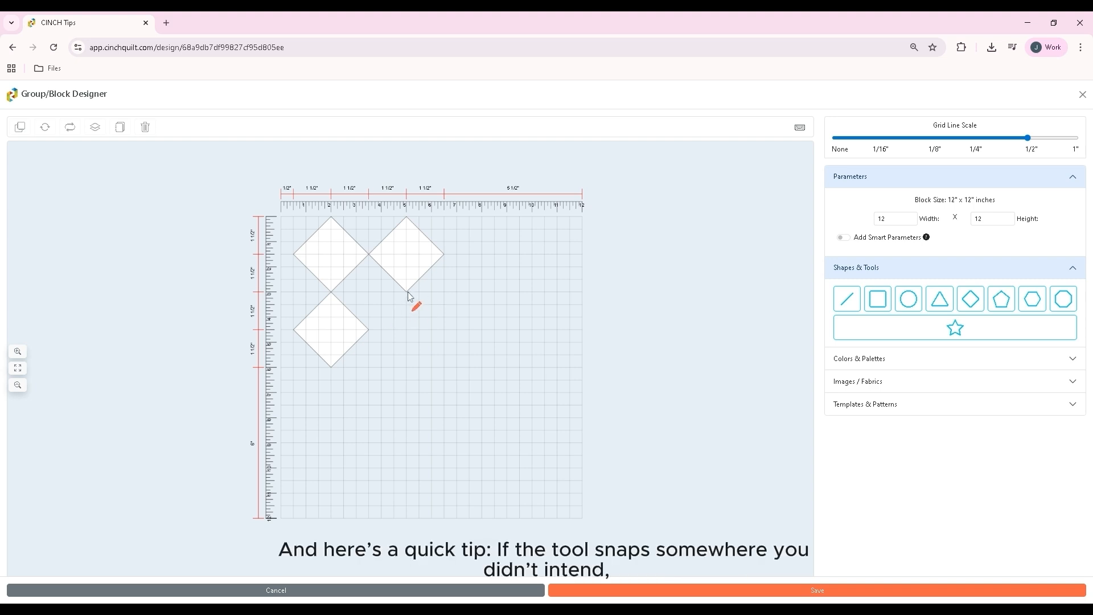
Draw a fourth 3" diamond with the line tool to complete the two-by-two cluster, removing misplaced points along the way.
{"action": "mouse_move", "coordinate": [406, 294]}
{"action": "left_mouse_down"}
{"action": "mouse_move", "coordinate": [369, 327]}
{"action": "mouse_move", "coordinate": [396, 306]}
{"action": "left_mouse_up"}
{"action": "key", "text": "BackSpace"}
{"action": "key", "text": "BackSpace"}
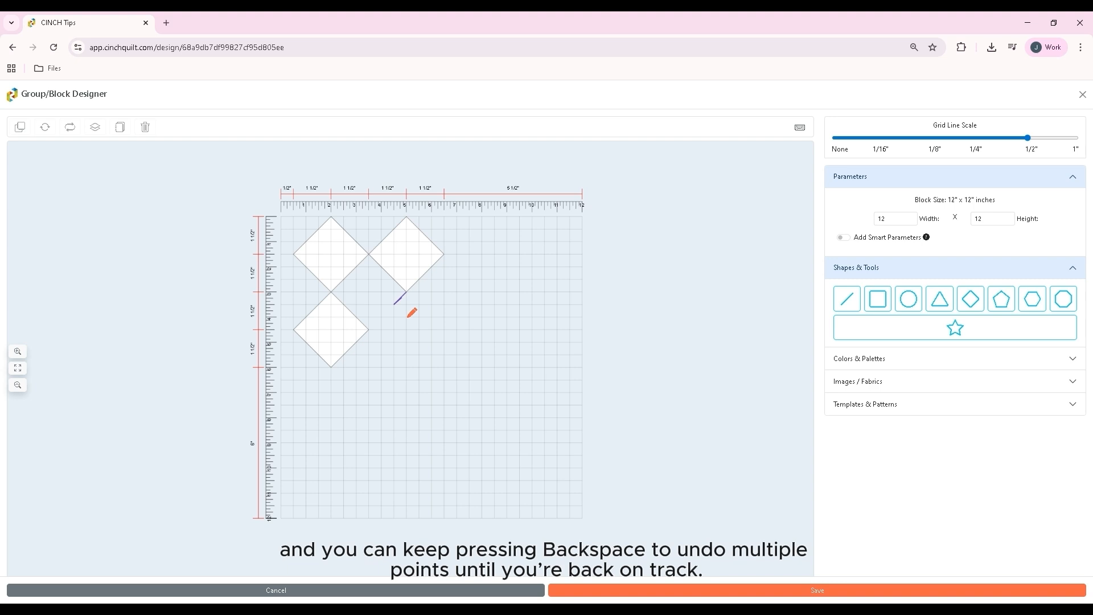
{"action": "left_click", "coordinate": [370, 333]}
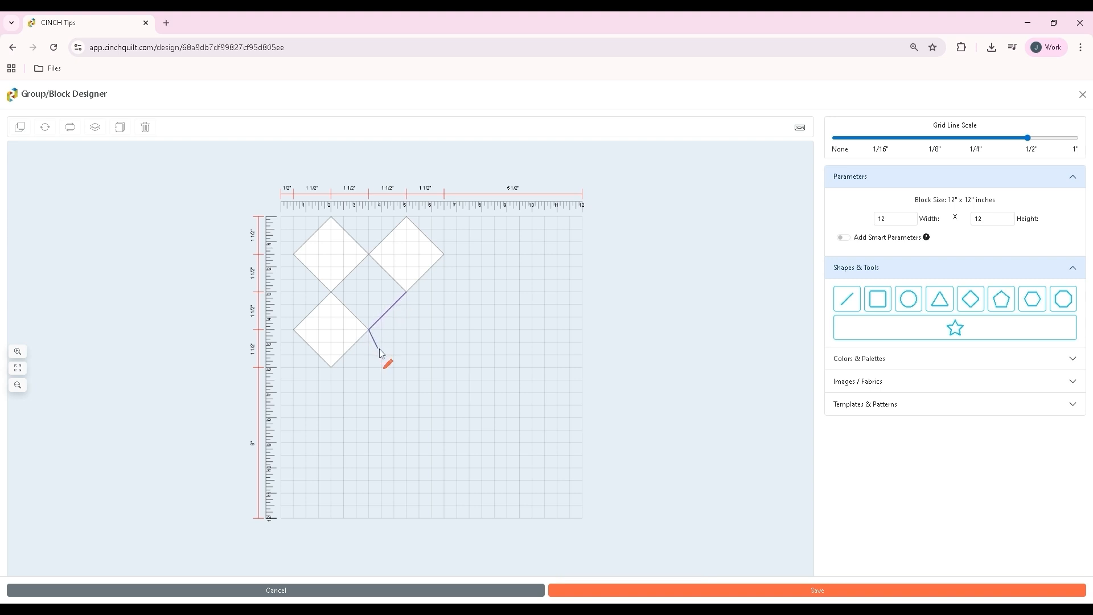
{"action": "left_click", "coordinate": [408, 368]}
{"action": "left_click", "coordinate": [445, 331]}
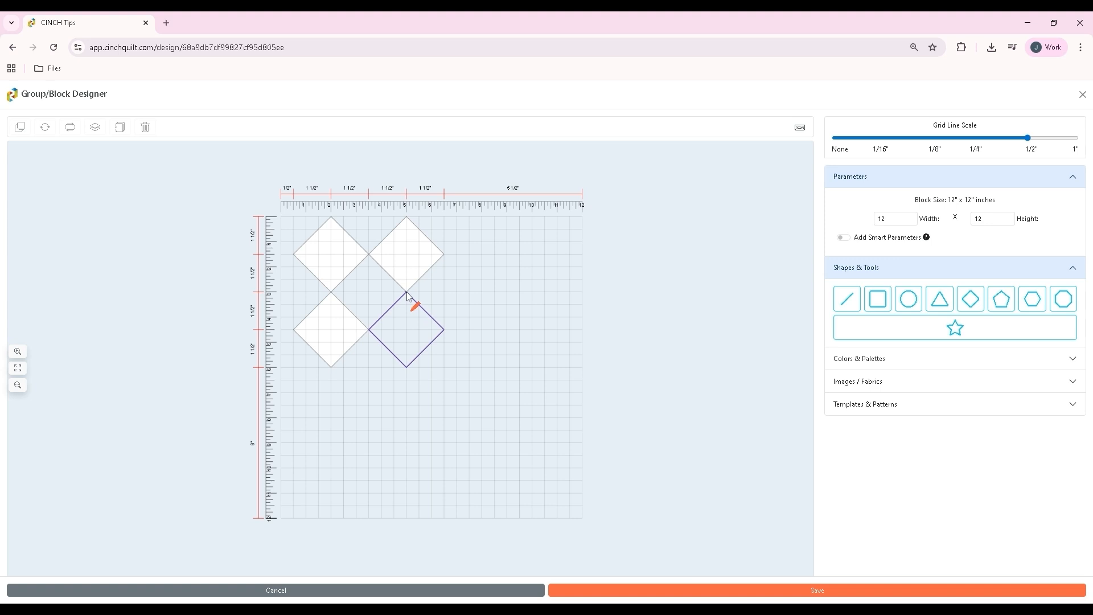
{"action": "left_click", "coordinate": [408, 294]}
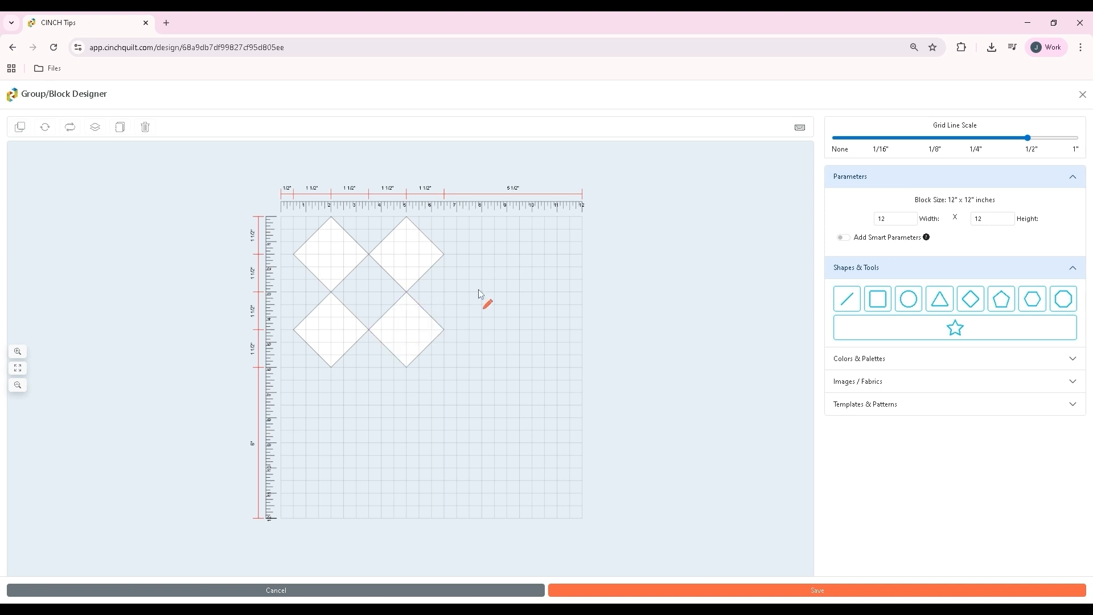
Reshape the two right-hand diamonds into triangles by moving their outer vertices 1 1/2" inward to the 5" line.
{"action": "left_click", "coordinate": [395, 319]}
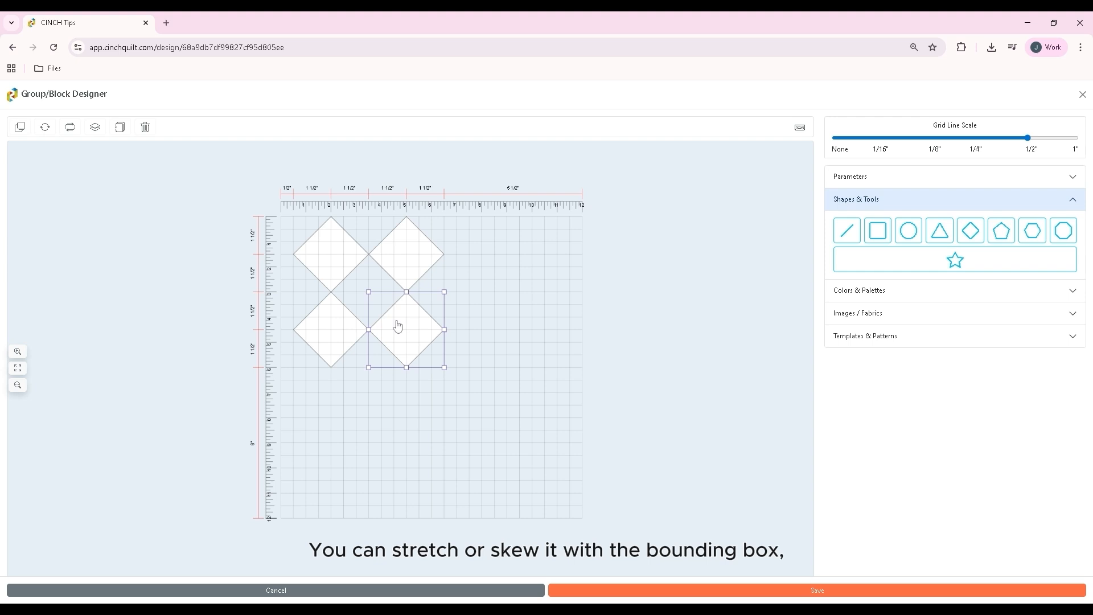
{"action": "mouse_move", "coordinate": [445, 369]}
{"action": "left_mouse_down"}
{"action": "mouse_move", "coordinate": [471, 405]}
{"action": "mouse_move", "coordinate": [446, 369]}
{"action": "left_mouse_up"}
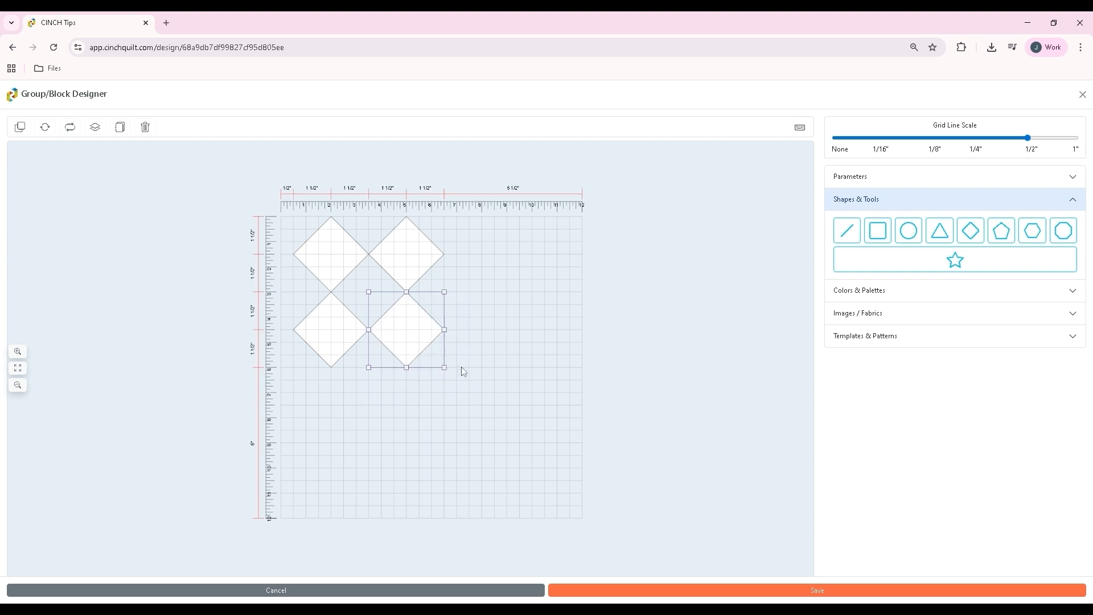
{"action": "key", "text": "shift"}
{"action": "left_click_drag", "start_coordinate": [445, 330], "coordinate": [407, 337]}
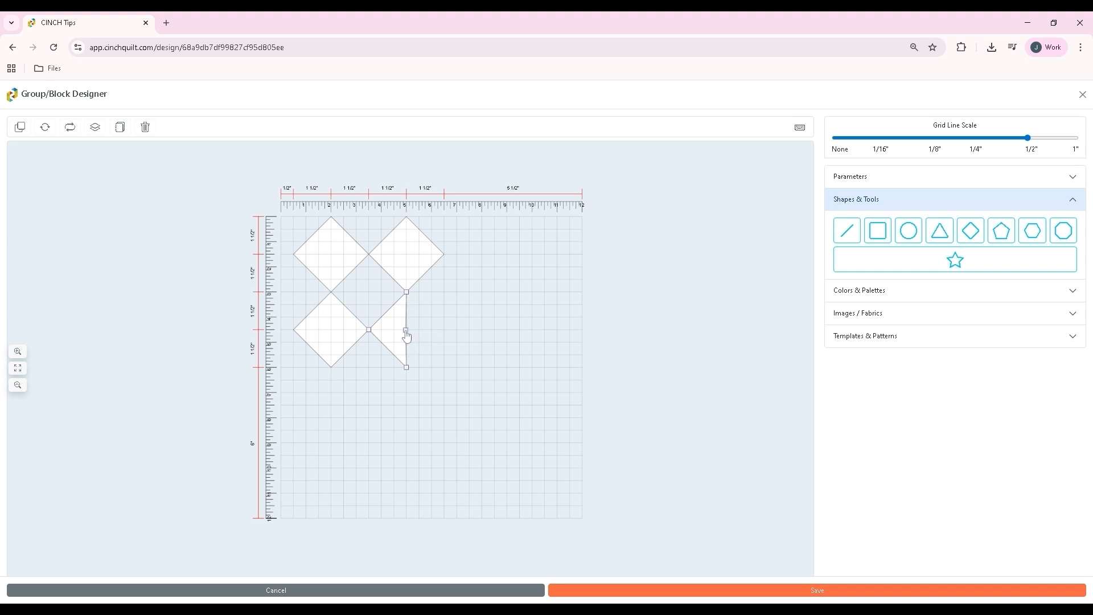
{"action": "left_click", "coordinate": [442, 255]}
{"action": "left_click_drag", "start_coordinate": [444, 257], "coordinate": [407, 259]}
Reshape the two left-hand diamonds into triangles by moving their outer vertices 1 1/2" inward to the 2" line.
{"action": "left_click", "coordinate": [295, 258]}
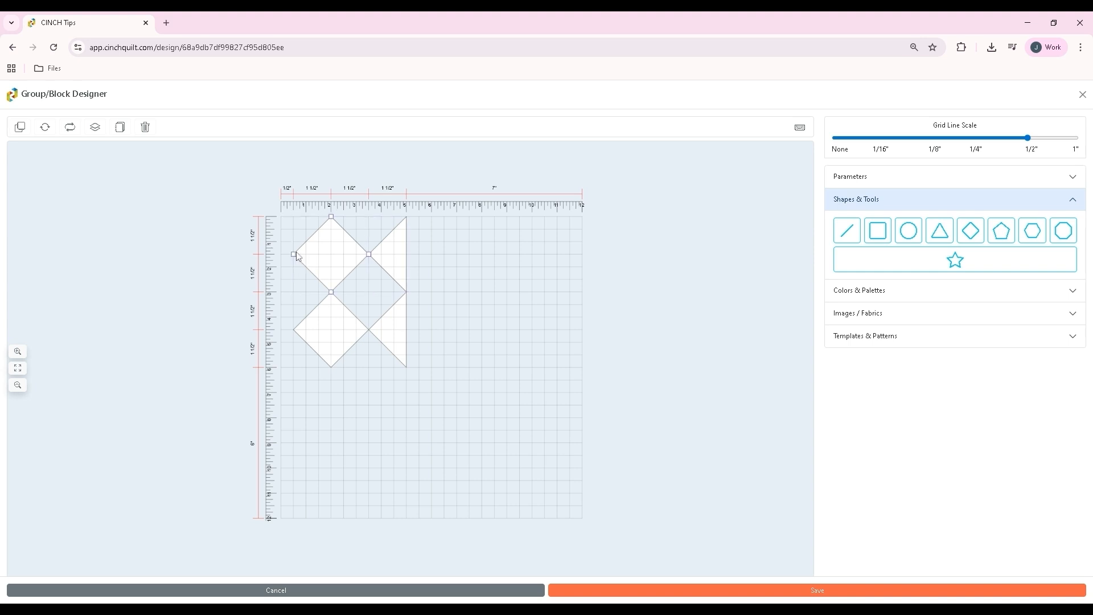
{"action": "left_click_drag", "start_coordinate": [294, 256], "coordinate": [332, 254]}
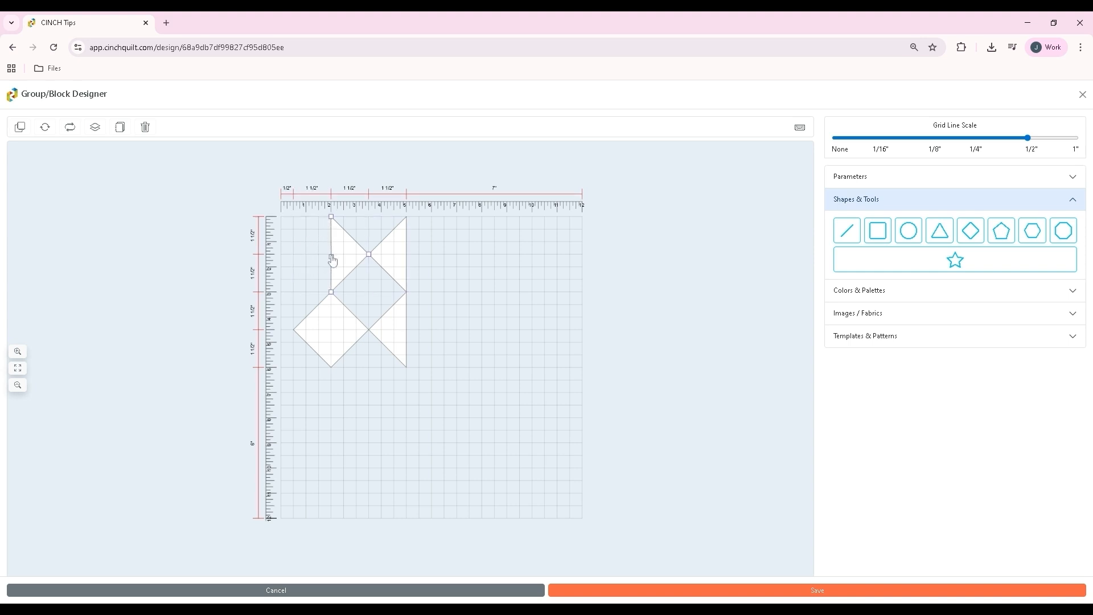
{"action": "left_click", "coordinate": [329, 330]}
{"action": "left_click_drag", "start_coordinate": [301, 339], "coordinate": [331, 329]}
{"action": "left_click", "coordinate": [1015, 209]}
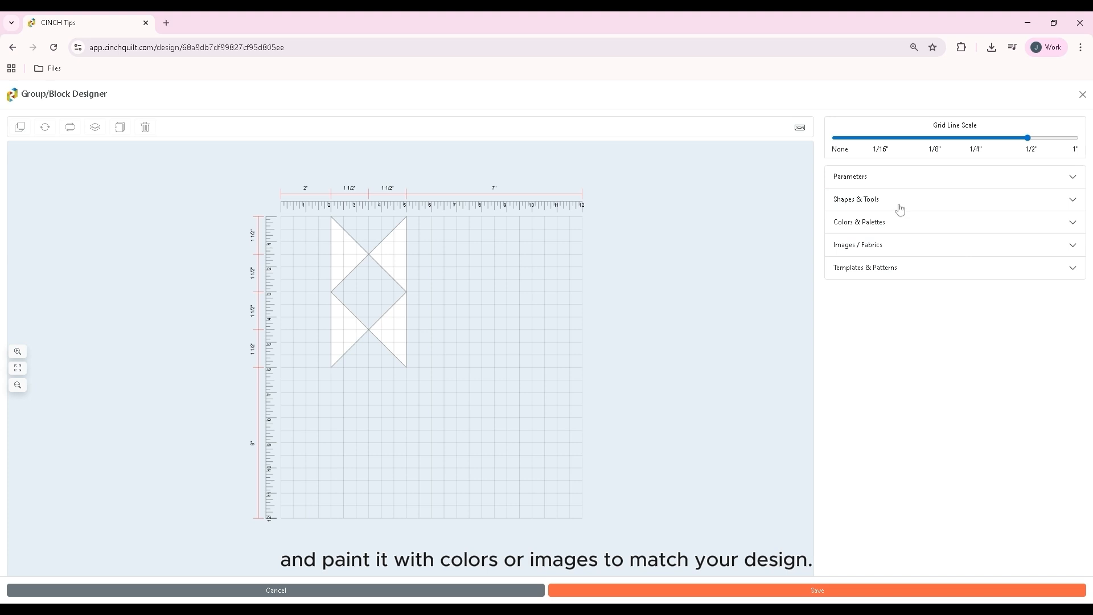
Paint the triangles with Pastel Dream colors: periwinkle upper left, peach lower right, mauve lower left and light pink upper right.
{"action": "left_click", "coordinate": [900, 230]}
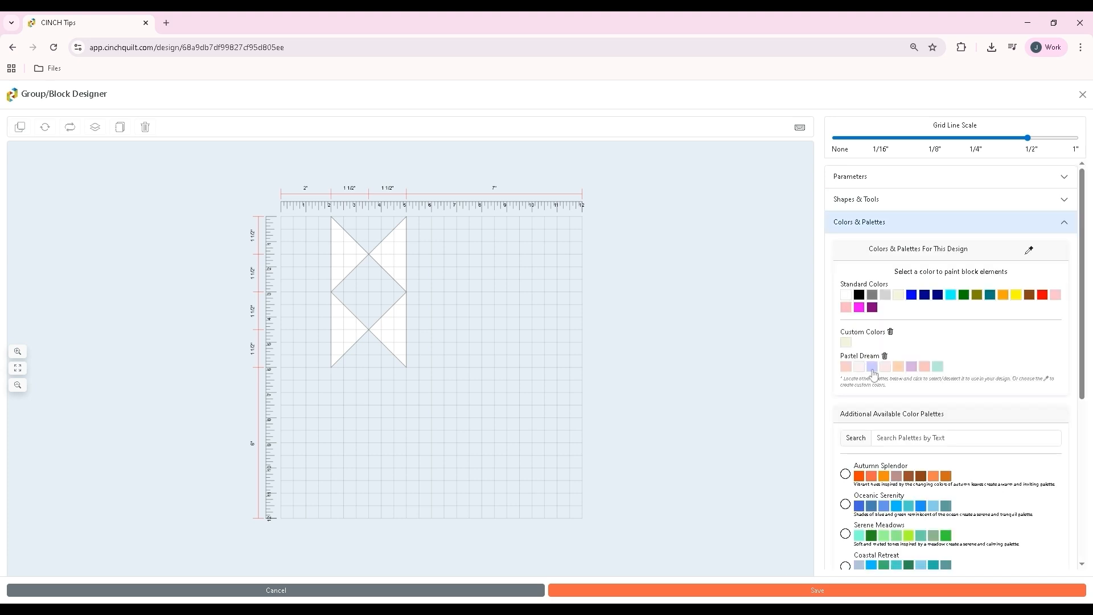
{"action": "left_click", "coordinate": [872, 373]}
{"action": "left_click", "coordinate": [341, 251]}
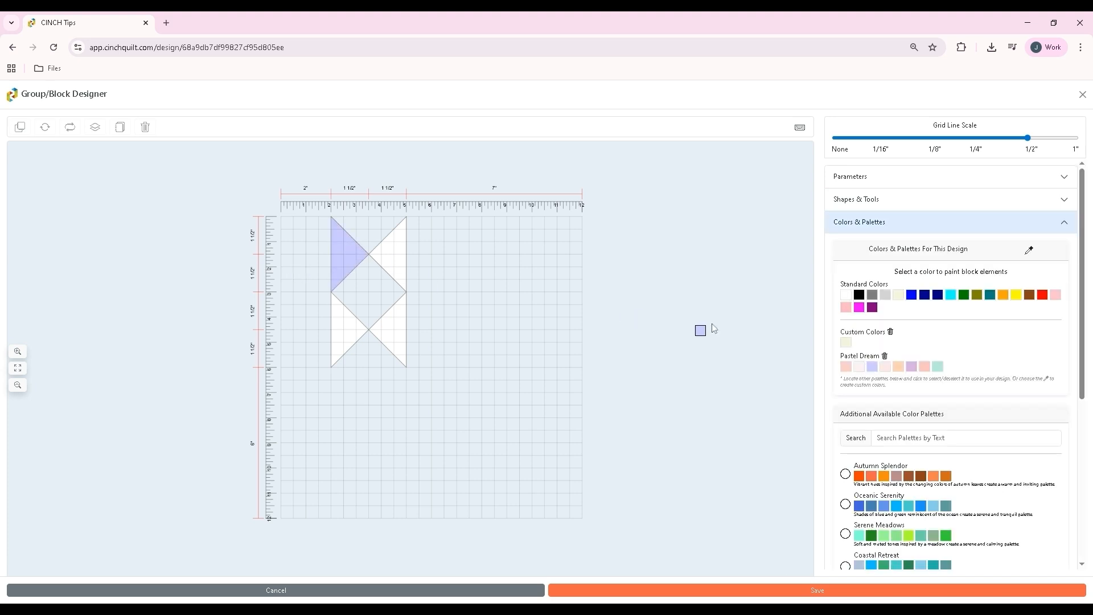
{"action": "left_click", "coordinate": [898, 367]}
{"action": "left_click", "coordinate": [399, 336]}
{"action": "left_click", "coordinate": [911, 367]}
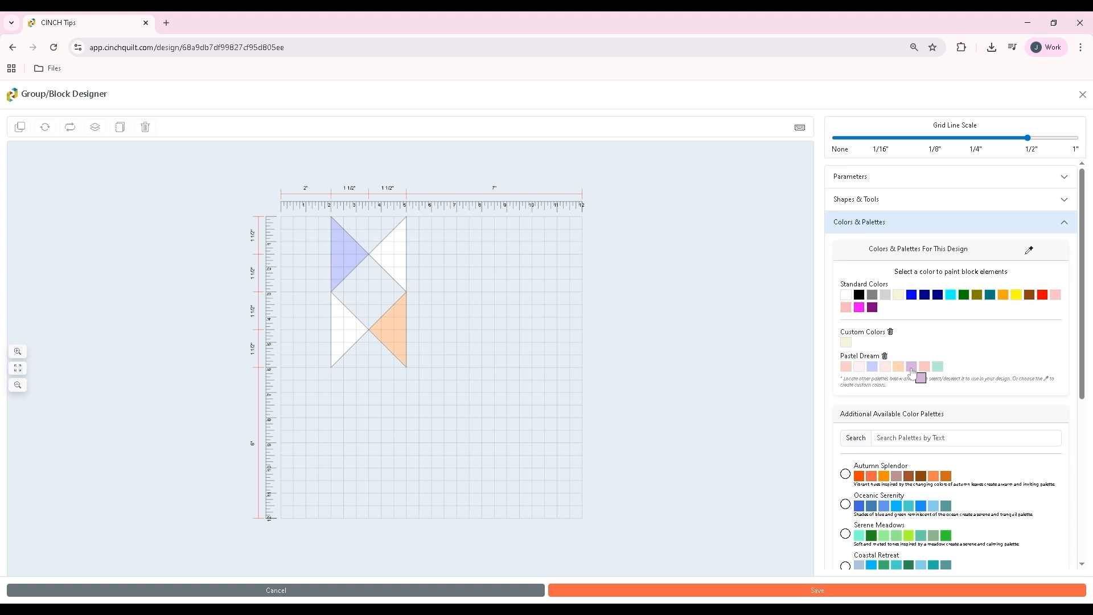
{"action": "left_click", "coordinate": [342, 337]}
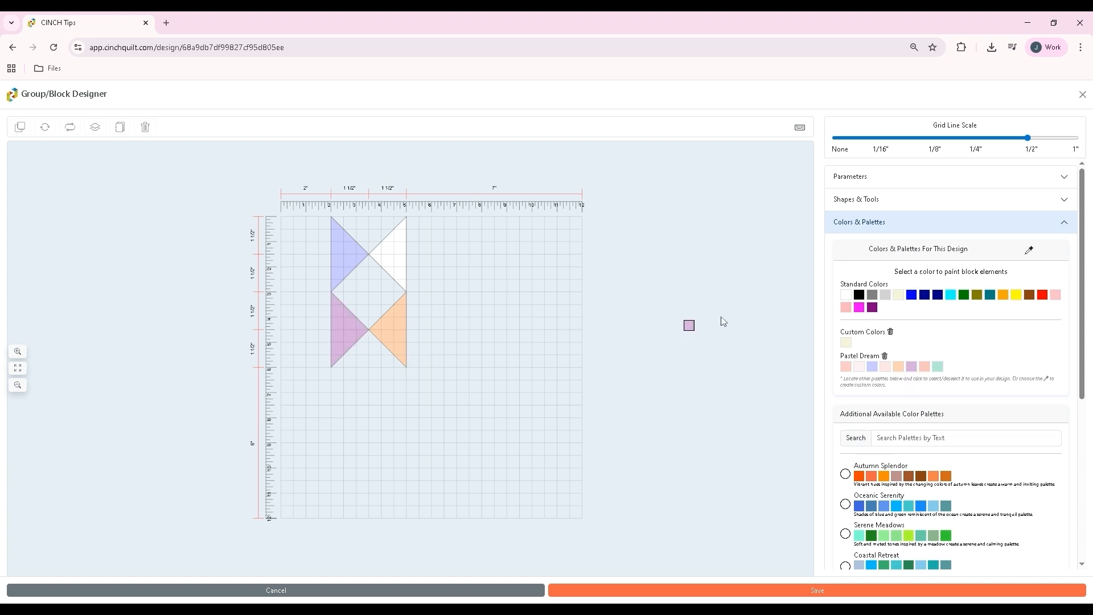
{"action": "left_click", "coordinate": [923, 366]}
{"action": "left_click", "coordinate": [381, 261]}
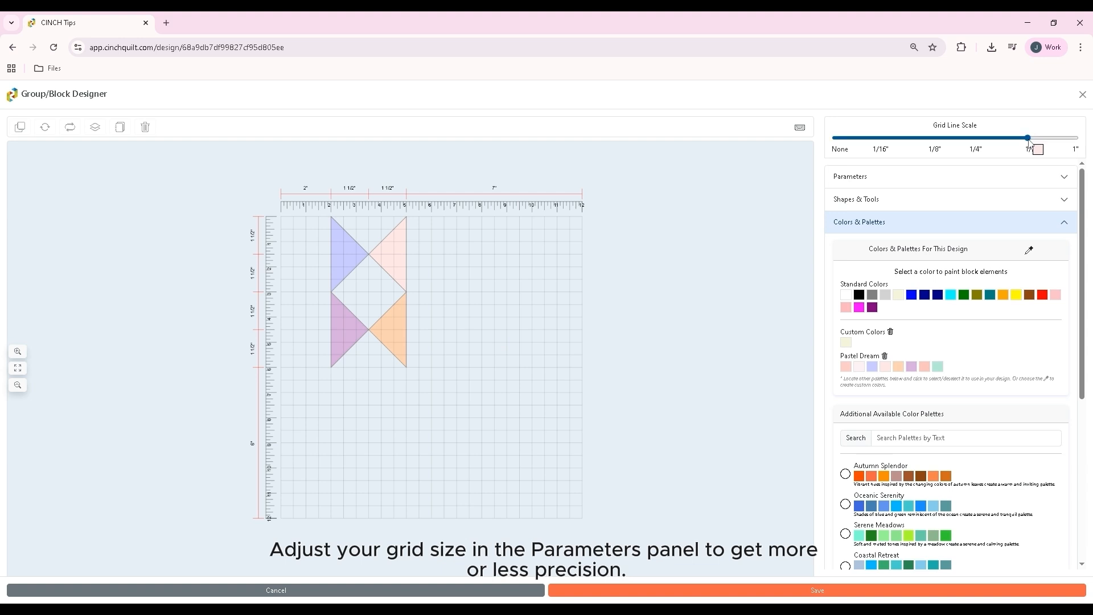
Set the grid line scale to None and move the triangles' outer vertices back outward to form four diamonds.
{"action": "left_click_drag", "start_coordinate": [1027, 137], "coordinate": [834, 142]}
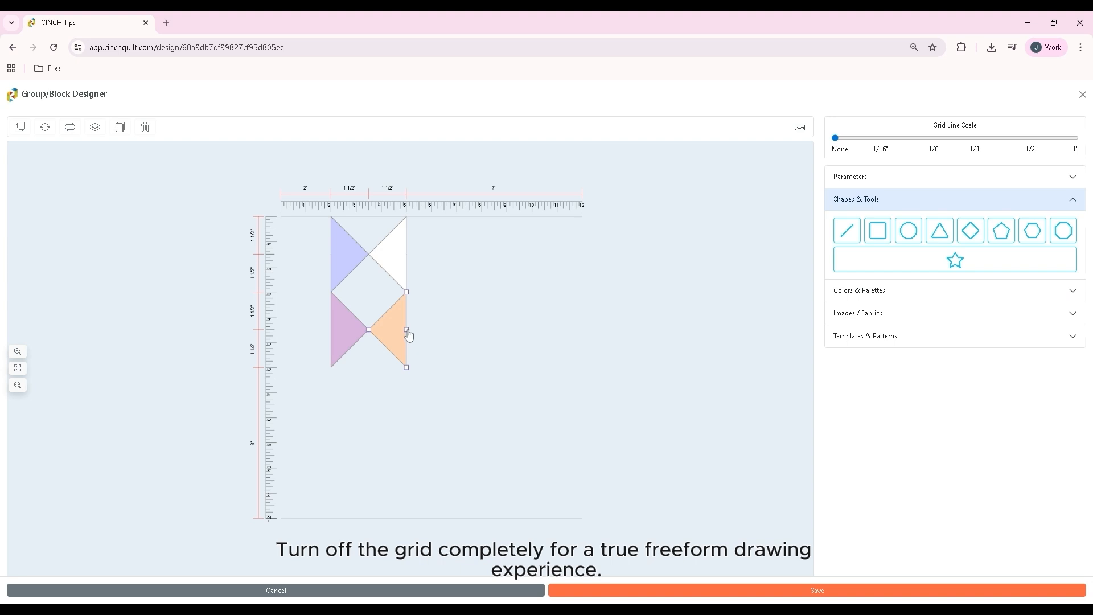
{"action": "left_click_drag", "start_coordinate": [408, 334], "coordinate": [445, 336]}
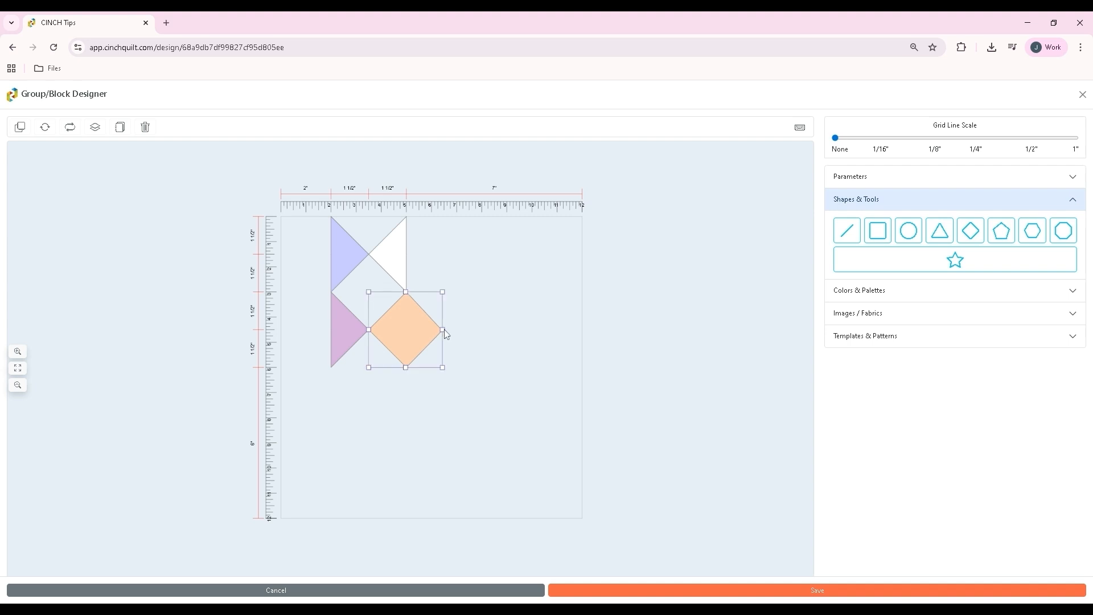
{"action": "left_click", "coordinate": [402, 257]}
{"action": "left_click_drag", "start_coordinate": [406, 259], "coordinate": [443, 258]}
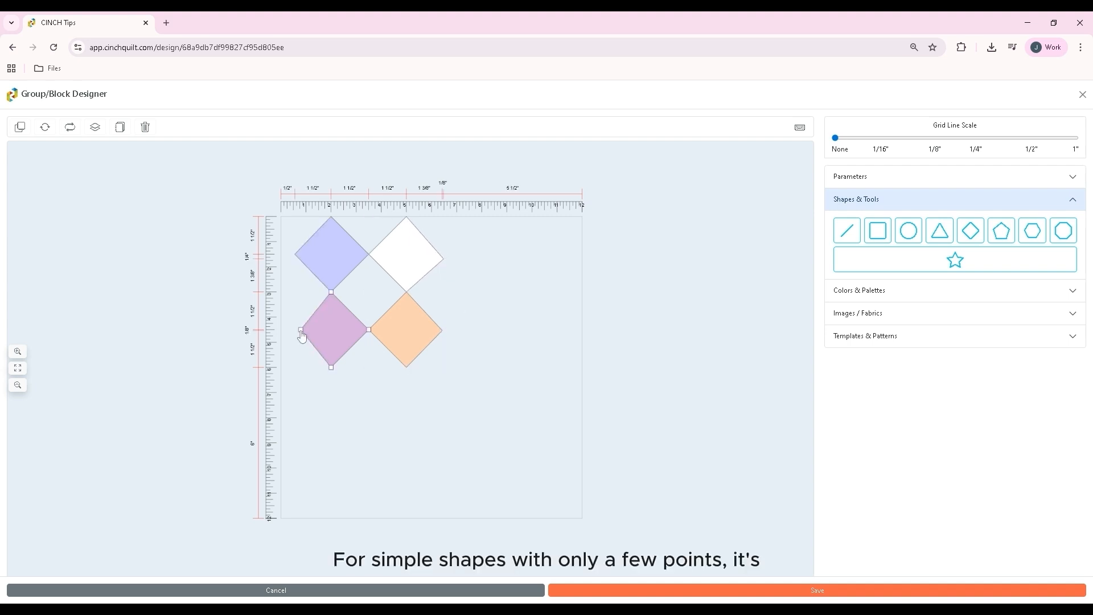
{"action": "left_click_drag", "start_coordinate": [302, 334], "coordinate": [295, 337]}
{"action": "left_click", "coordinate": [467, 323]}
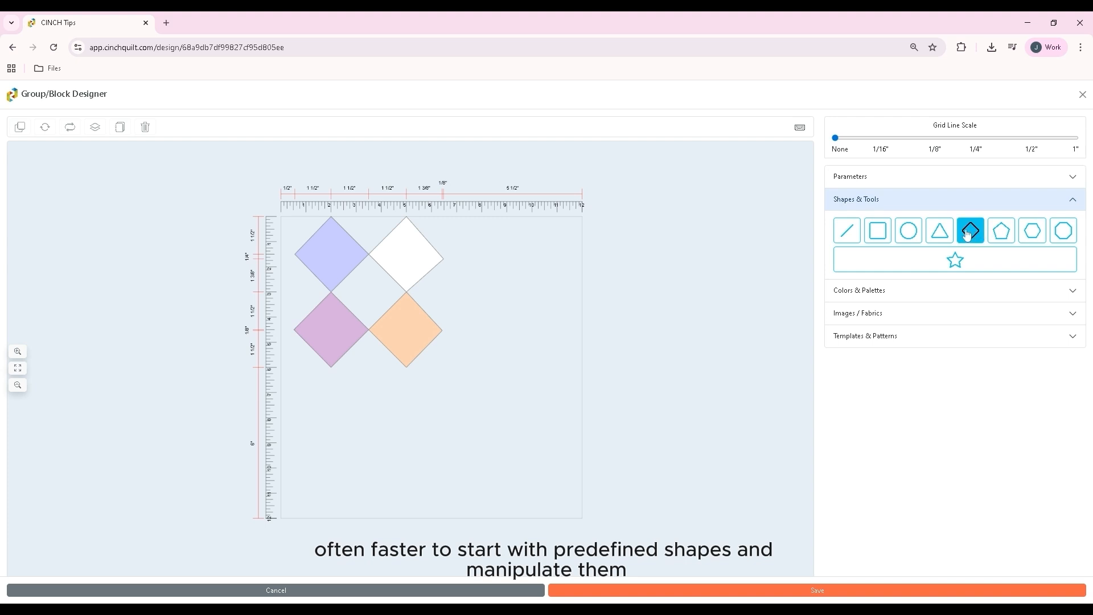
Add a predefined triangle and resize it to about 1 1/2" to fill the outer corner beside the periwinkle diamond.
{"action": "left_click", "coordinate": [940, 232]}
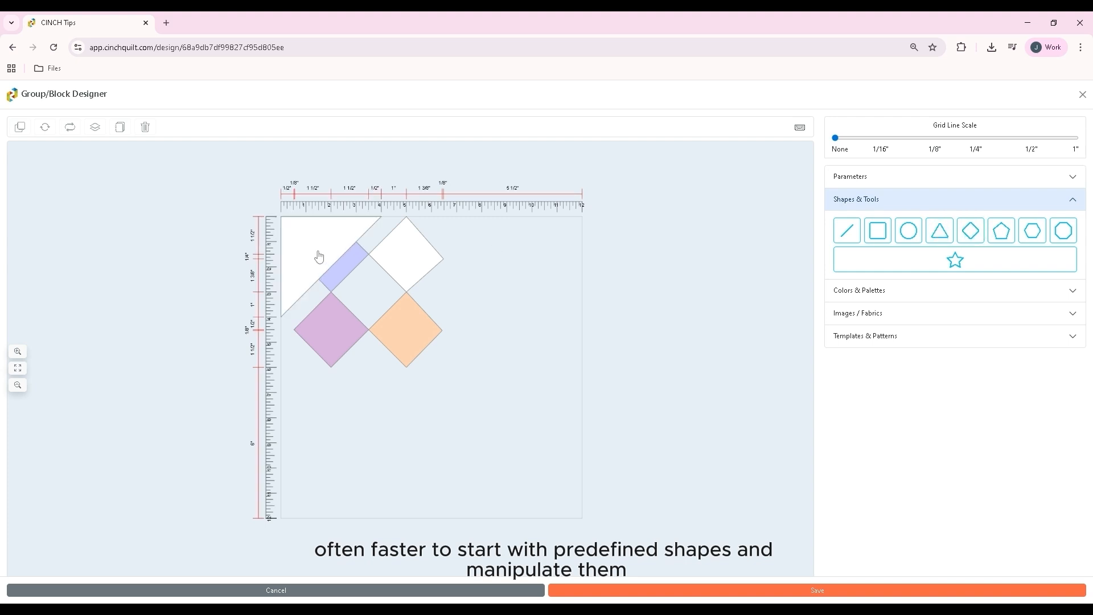
{"action": "mouse_move", "coordinate": [318, 256]}
{"action": "left_mouse_down"}
{"action": "mouse_move", "coordinate": [351, 310]}
{"action": "mouse_move", "coordinate": [314, 254]}
{"action": "left_mouse_up"}
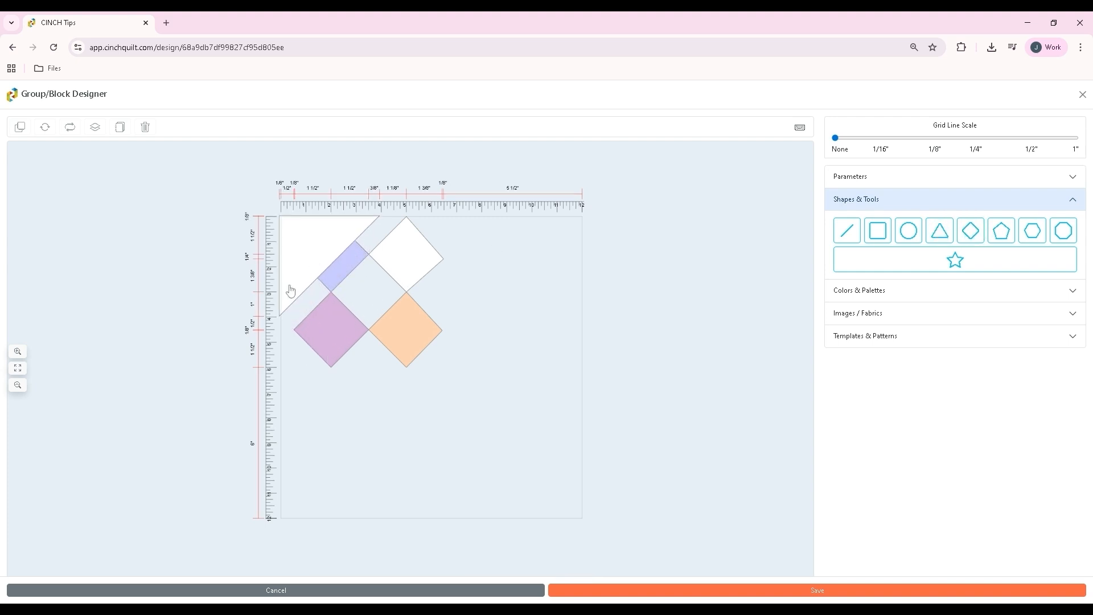
{"action": "left_click", "coordinate": [290, 293]}
{"action": "left_click", "coordinate": [278, 317]}
{"action": "left_click", "coordinate": [280, 315]}
{"action": "left_click_drag", "start_coordinate": [279, 316], "coordinate": [308, 236]}
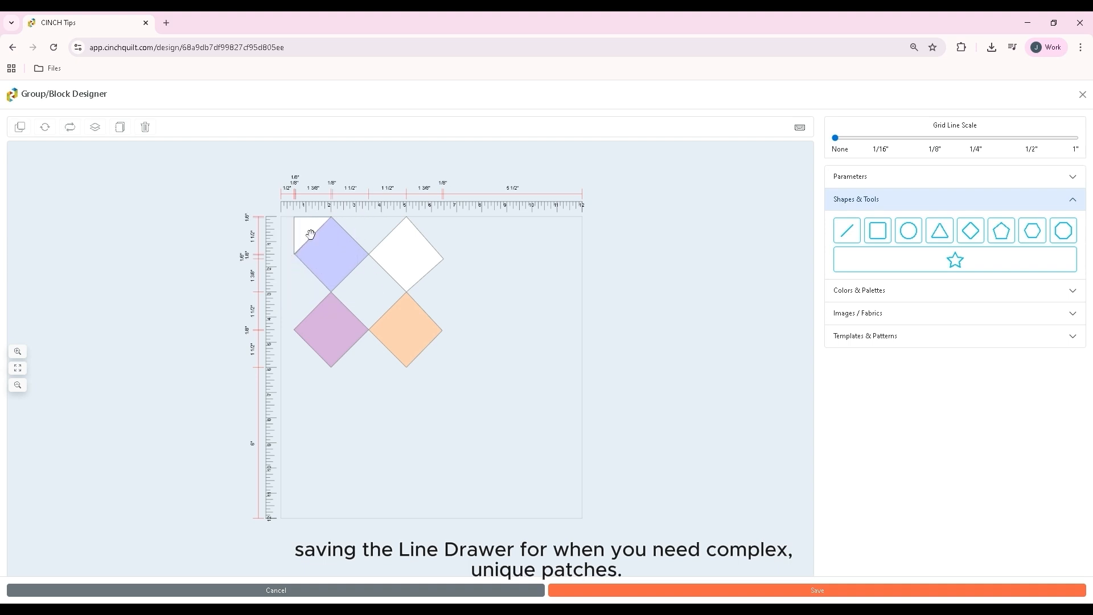
Fit copies of the corner triangle into the cluster's other three outer corners and save the group.
{"action": "left_click", "coordinate": [311, 233]}
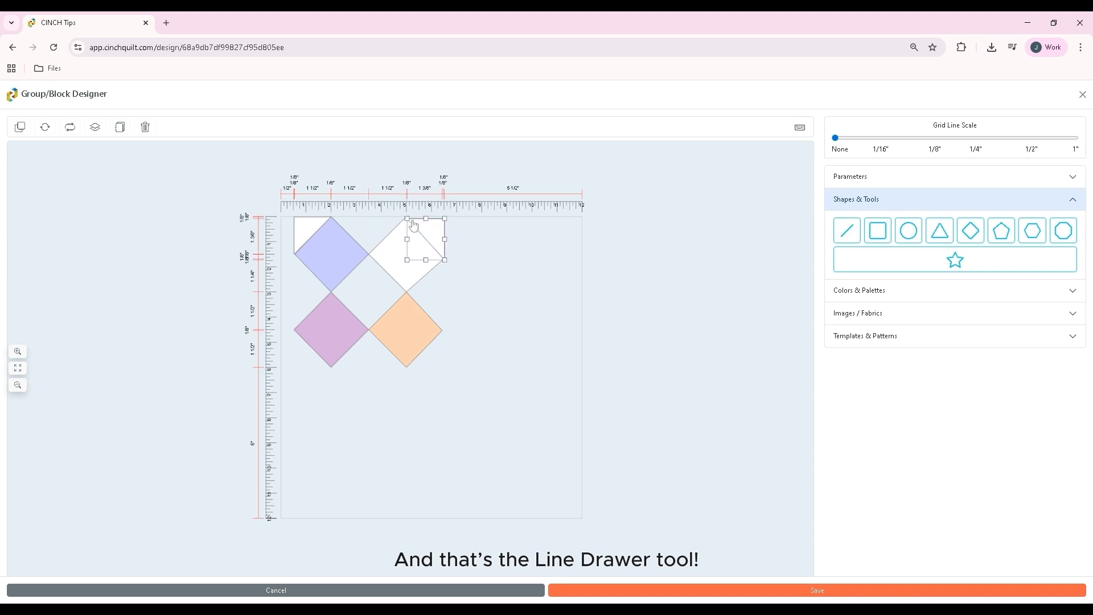
{"action": "left_click_drag", "start_coordinate": [406, 219], "coordinate": [406, 219]}
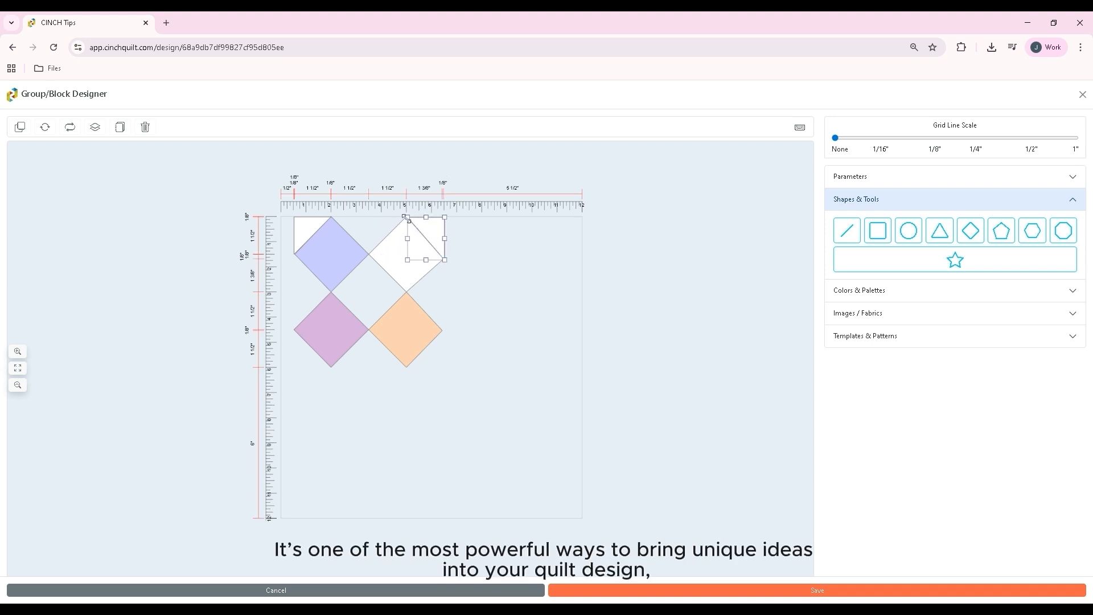
{"action": "left_click", "coordinate": [476, 246]}
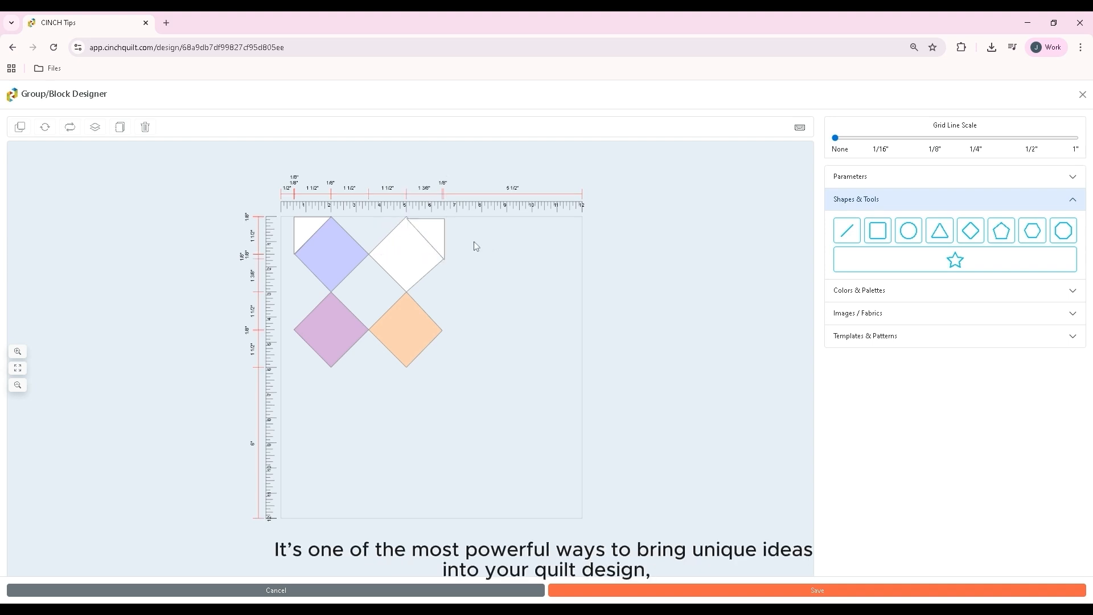
{"action": "left_click", "coordinate": [438, 233]}
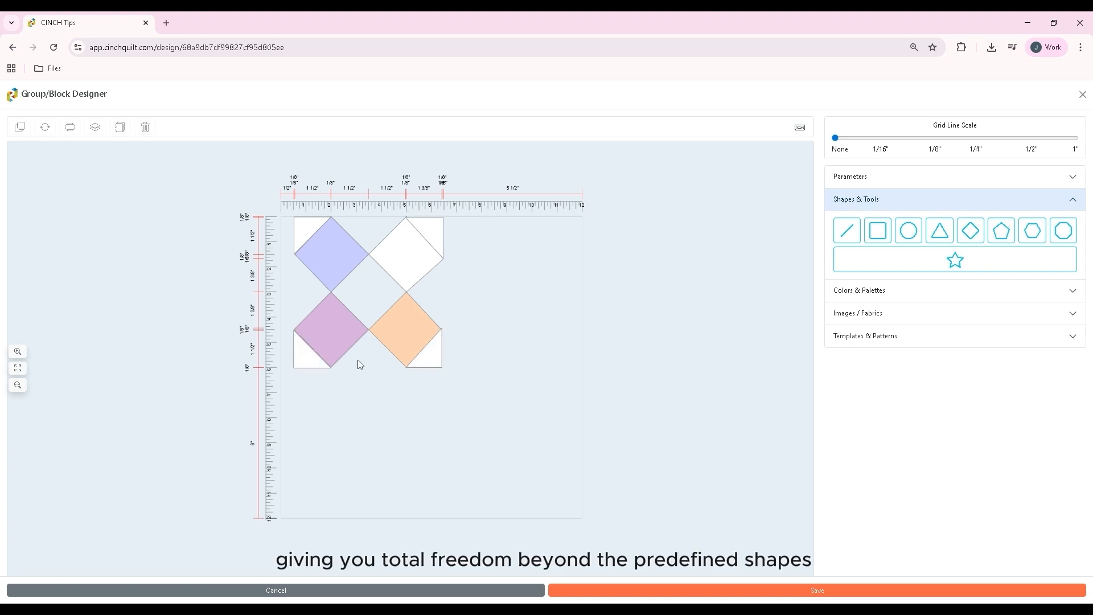
{"action": "left_click", "coordinate": [659, 589]}
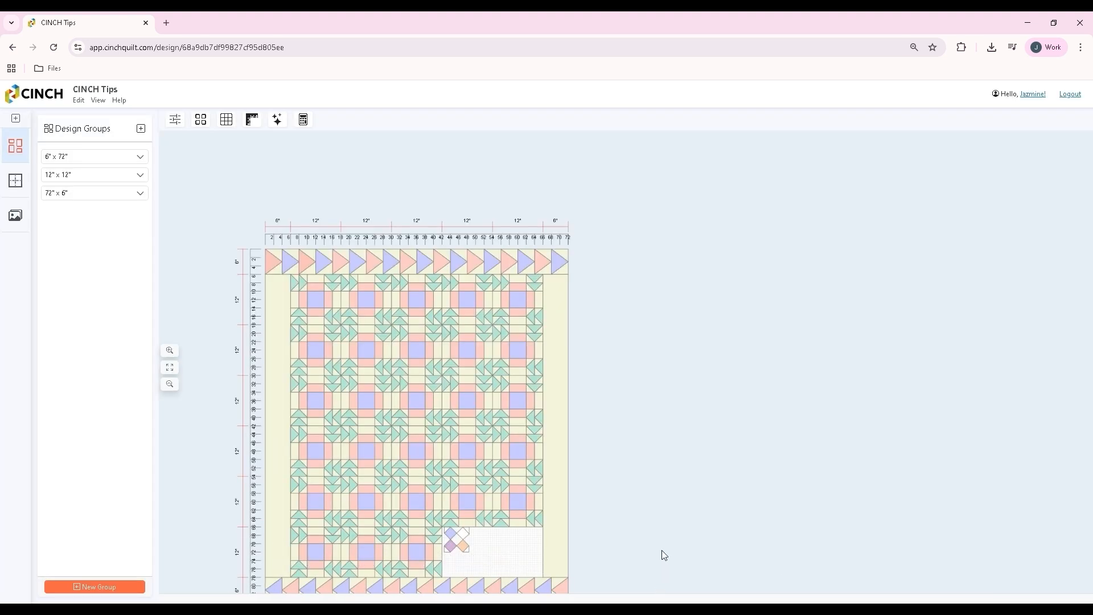